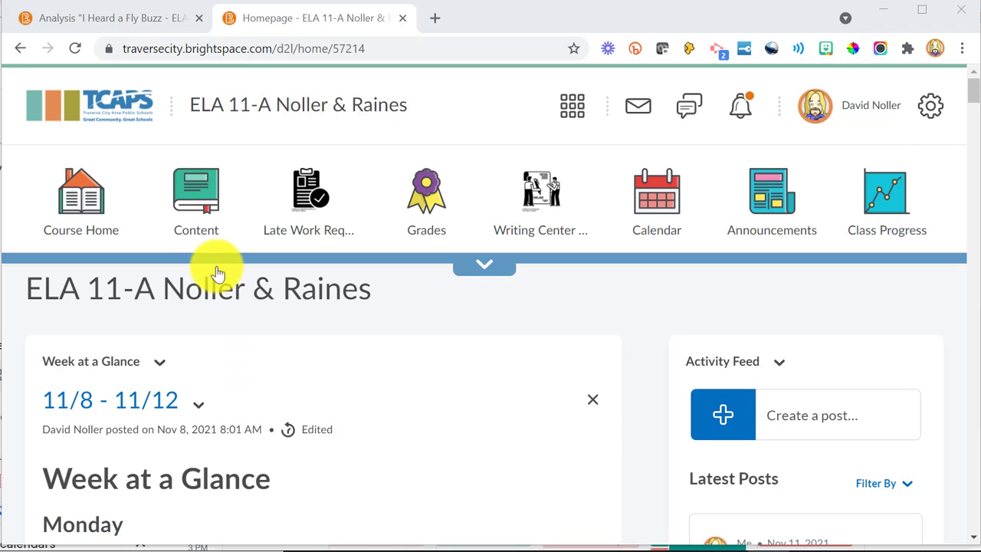
Create a new assignment in the Foundational Documents Introduction lesson of the Power, Protest and Change: Declaration unit
click(201, 209)
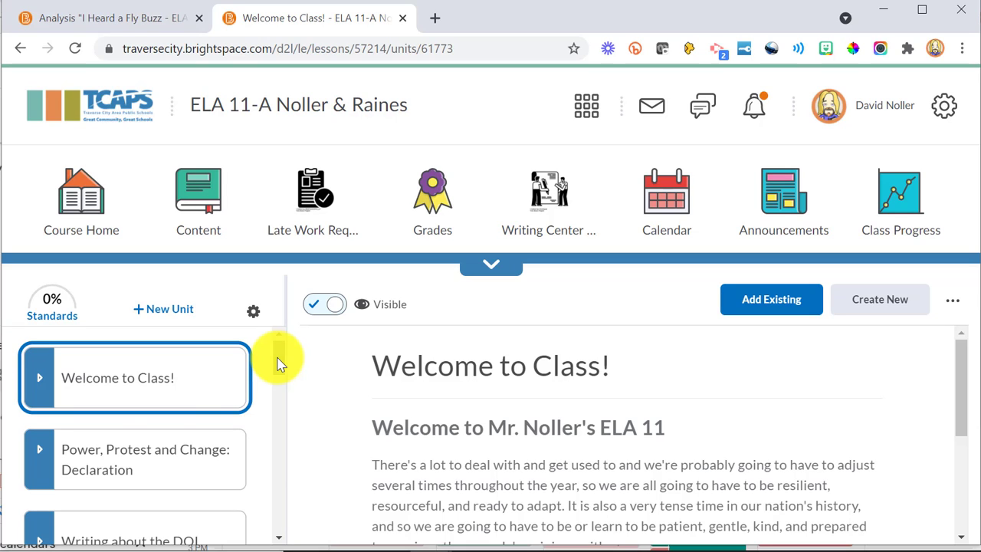
click(39, 455)
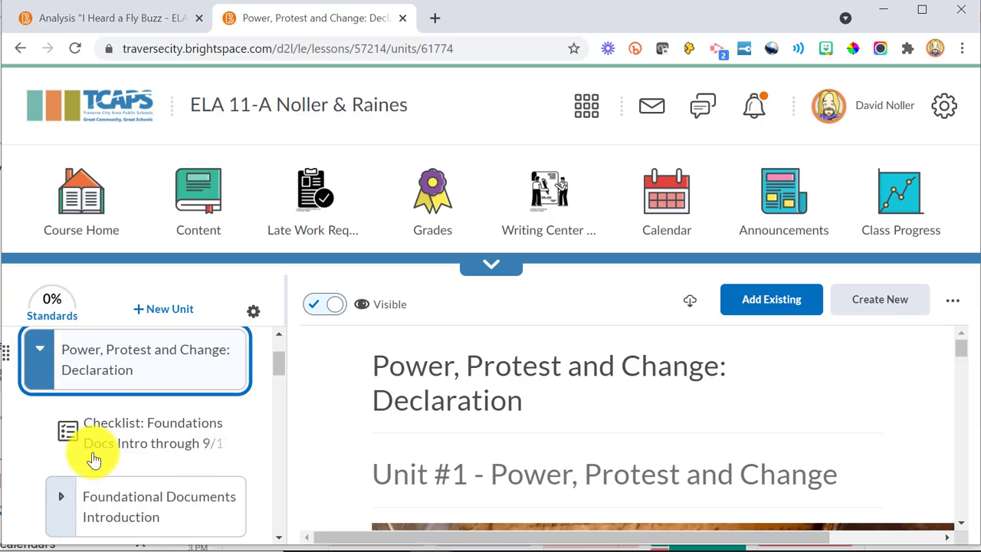
scroll(93, 458, down, 1)
click(63, 441)
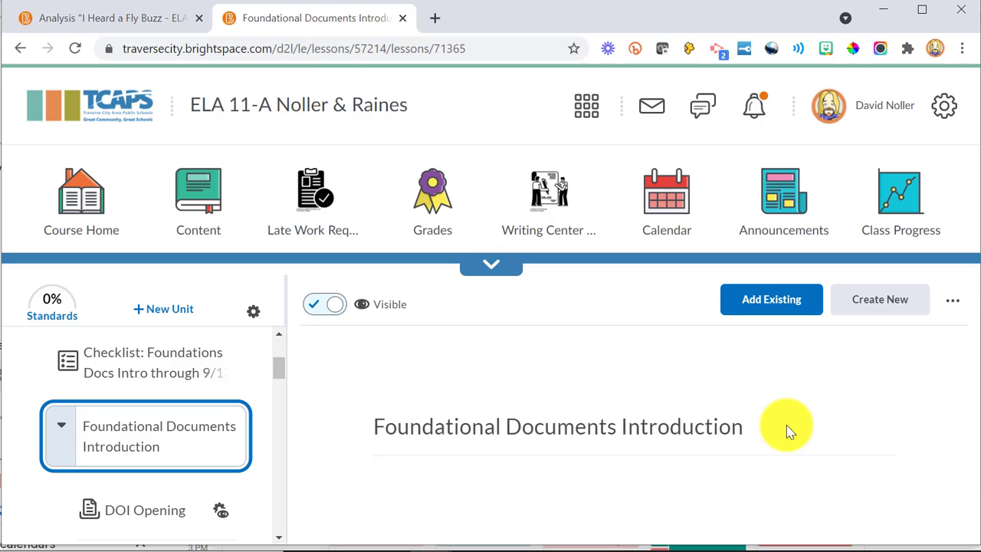
click(894, 322)
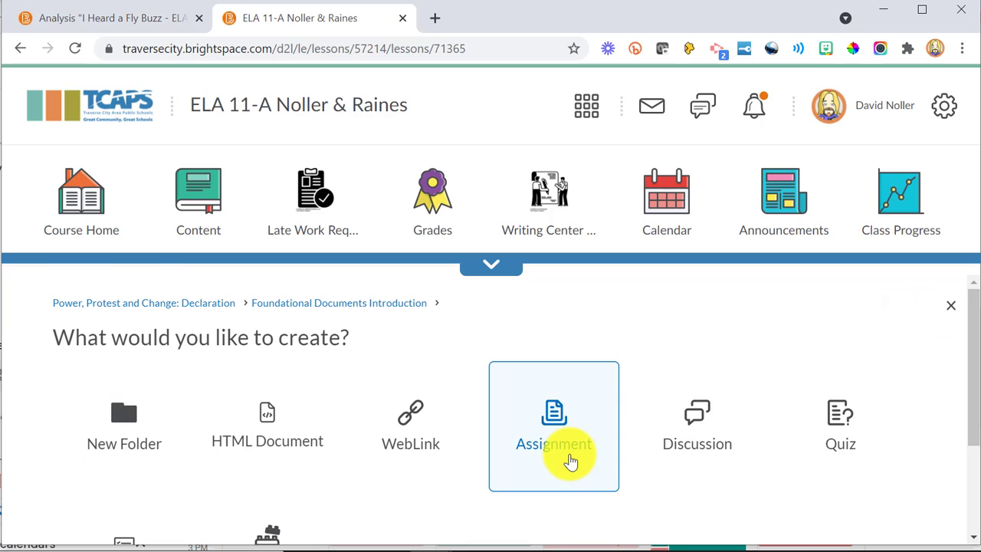
click(571, 460)
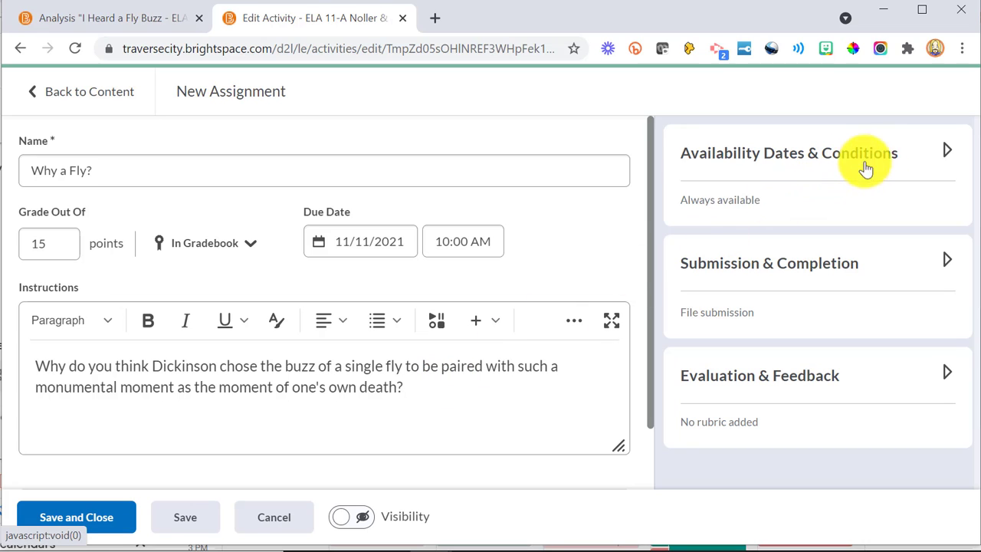
Review the start and end date options in the assignment's availability settings
click(946, 152)
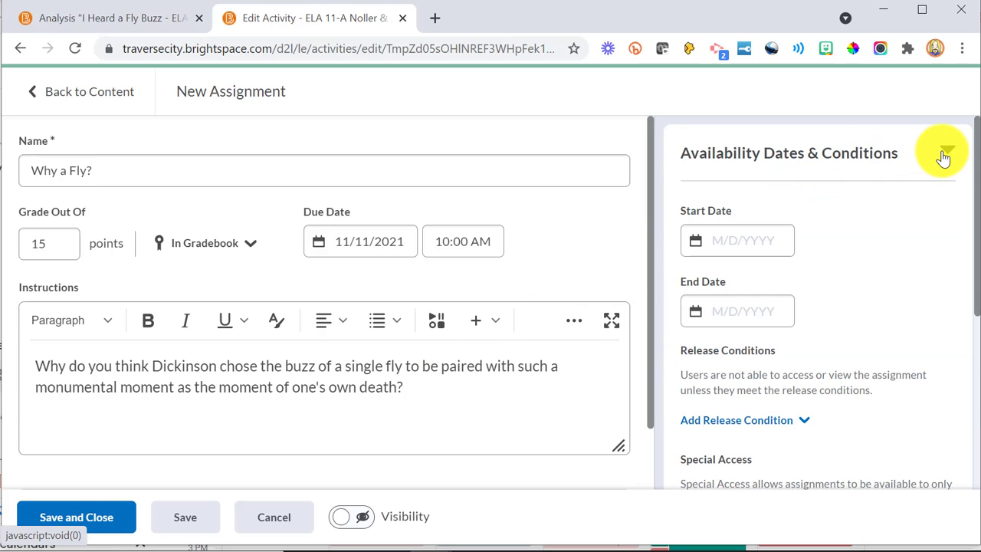
click(741, 244)
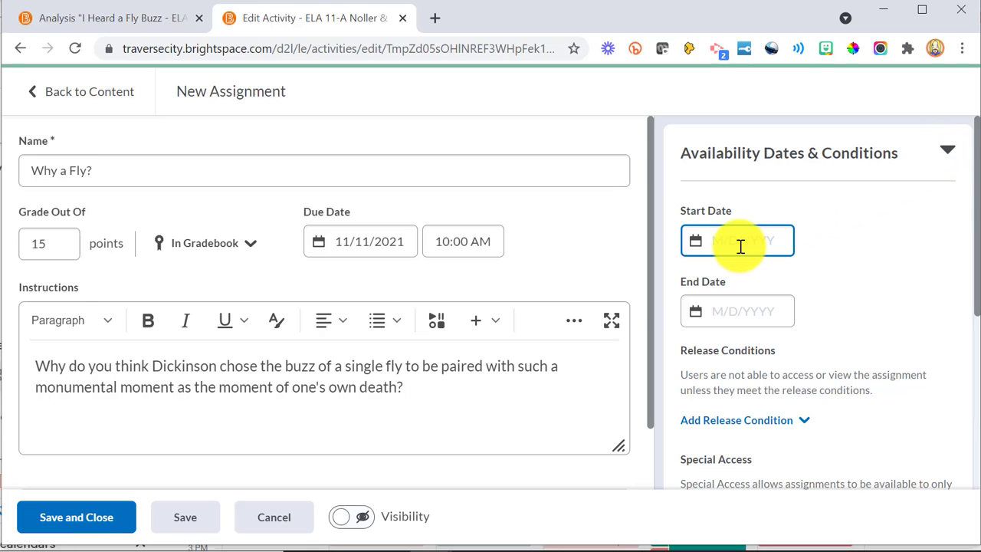
click(842, 245)
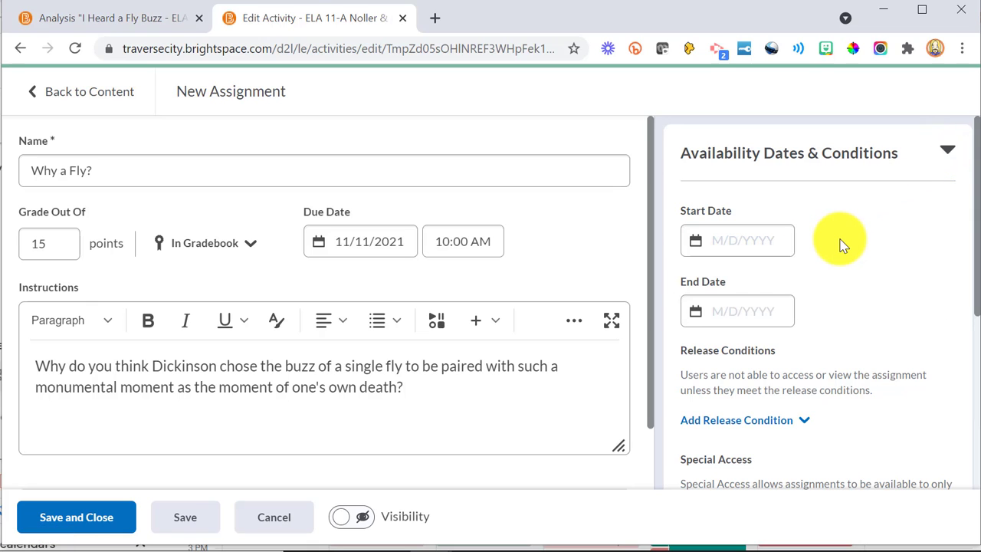
click(947, 151)
Review the assignment's submission type options and set the type to Text submission
click(948, 259)
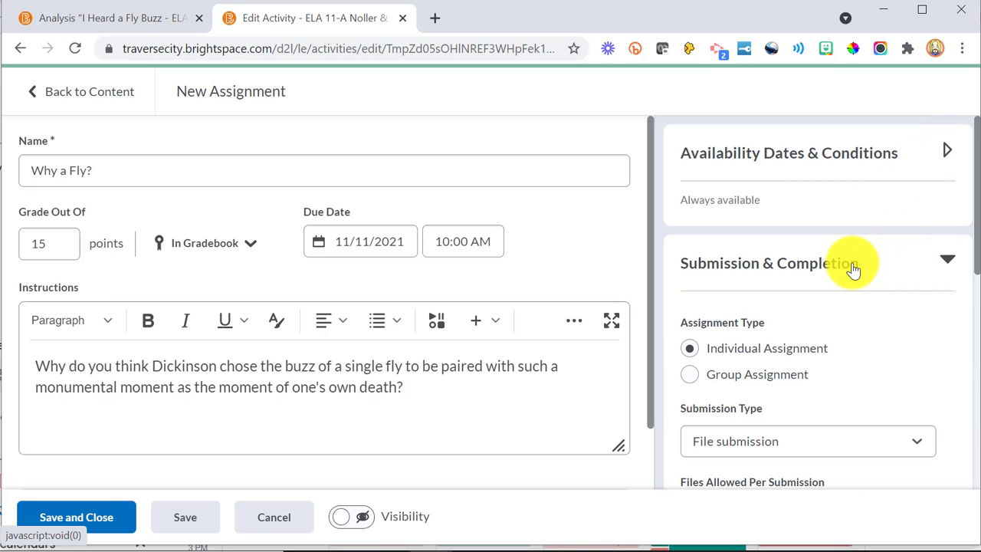
scroll(854, 269, down, 2)
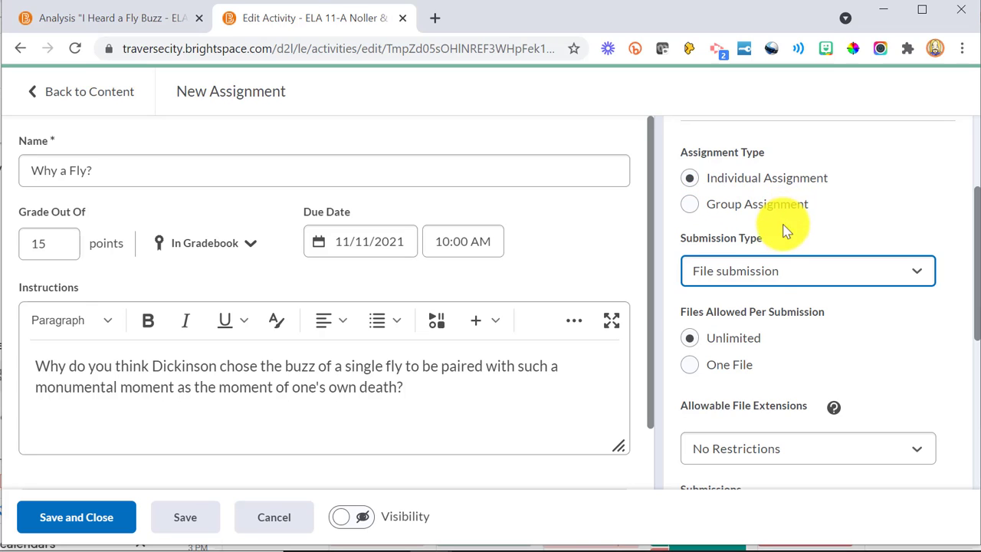
click(762, 272)
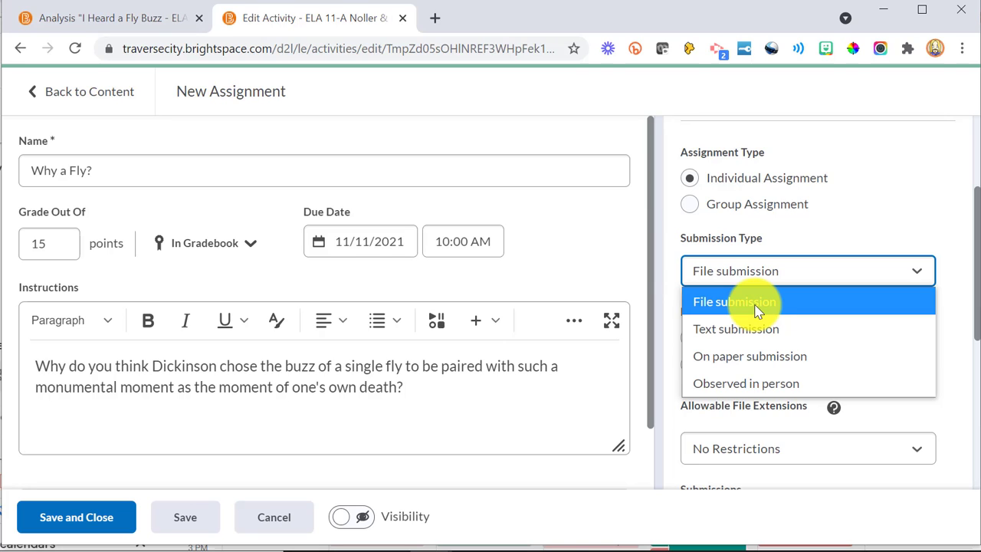
key(Down)
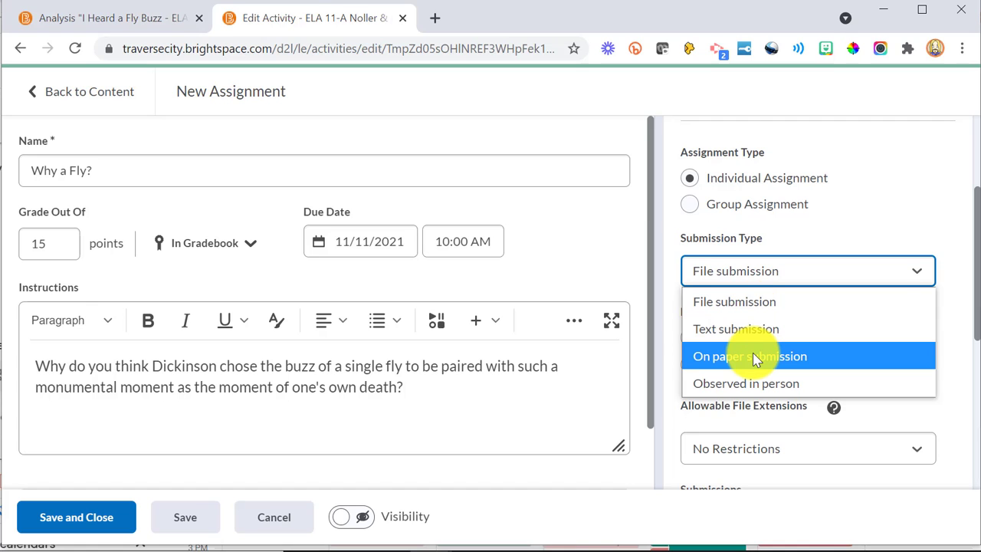
key(Down)
key(Up)
key(Down)
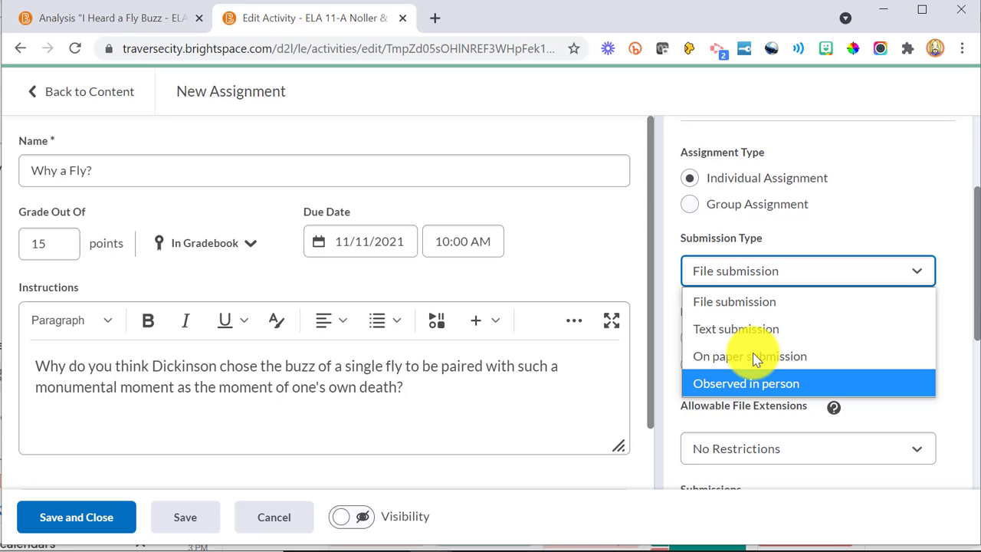
click(733, 273)
click(735, 281)
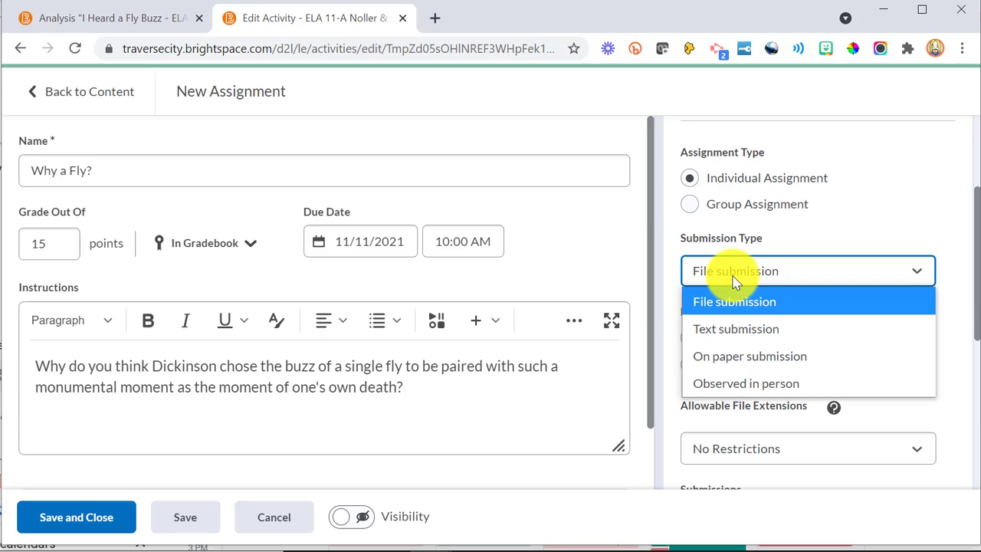
click(737, 330)
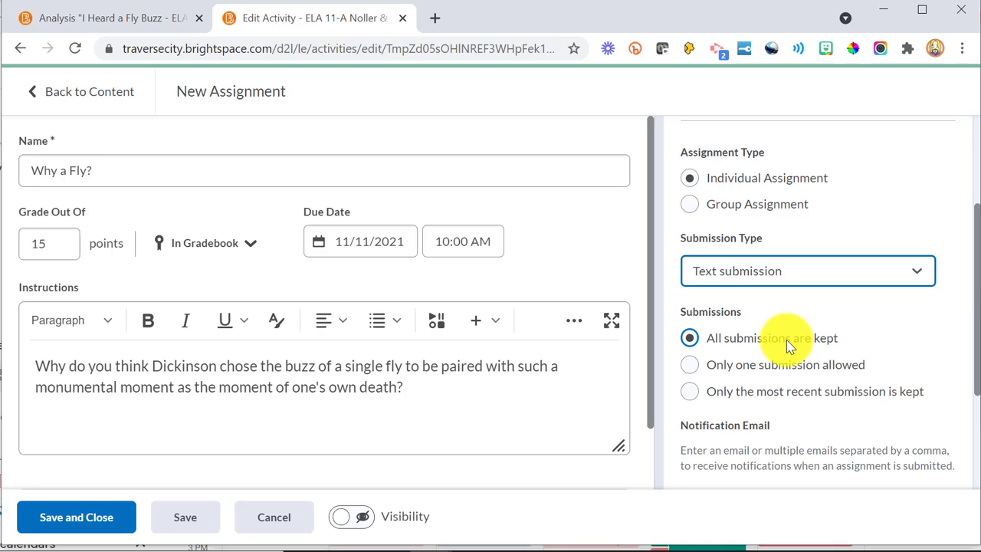
Attach the existing TTC with Mechanics rubric to the assignment
scroll(787, 339, down, 3)
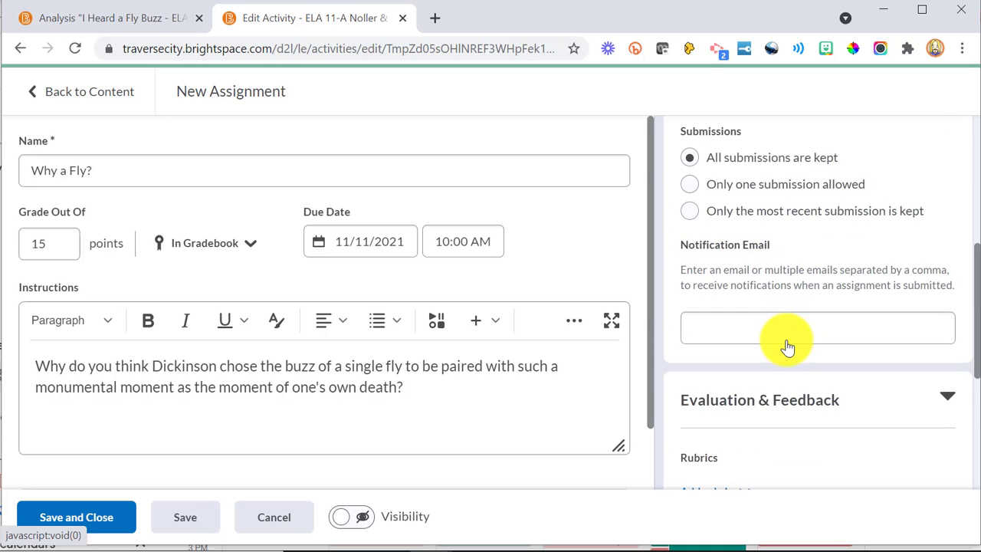
scroll(786, 347, down, 3)
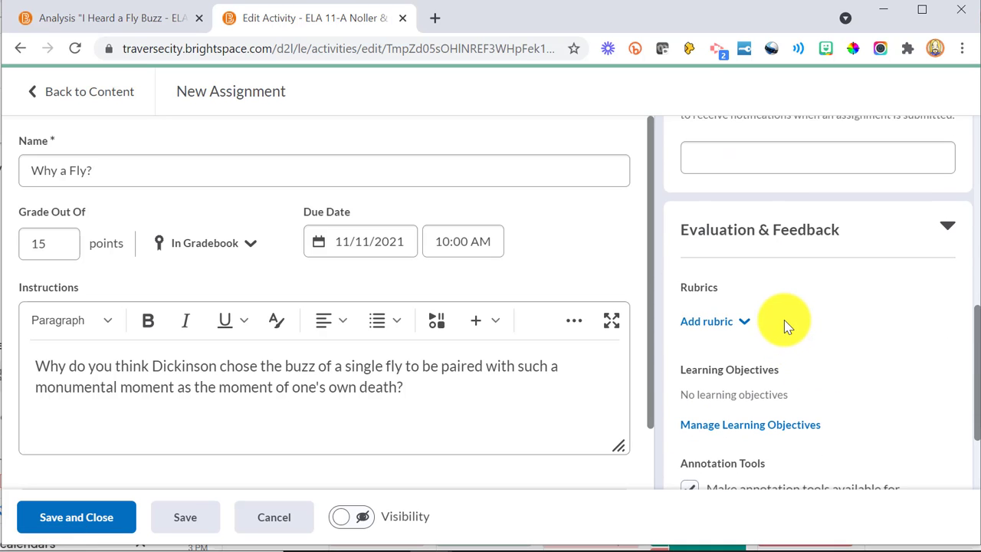
scroll(784, 320, down, 2)
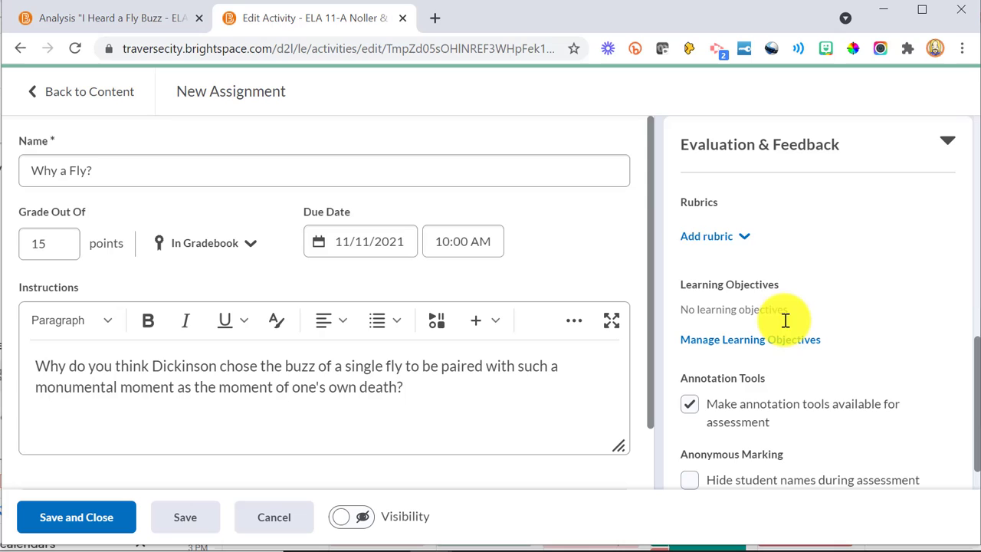
click(746, 242)
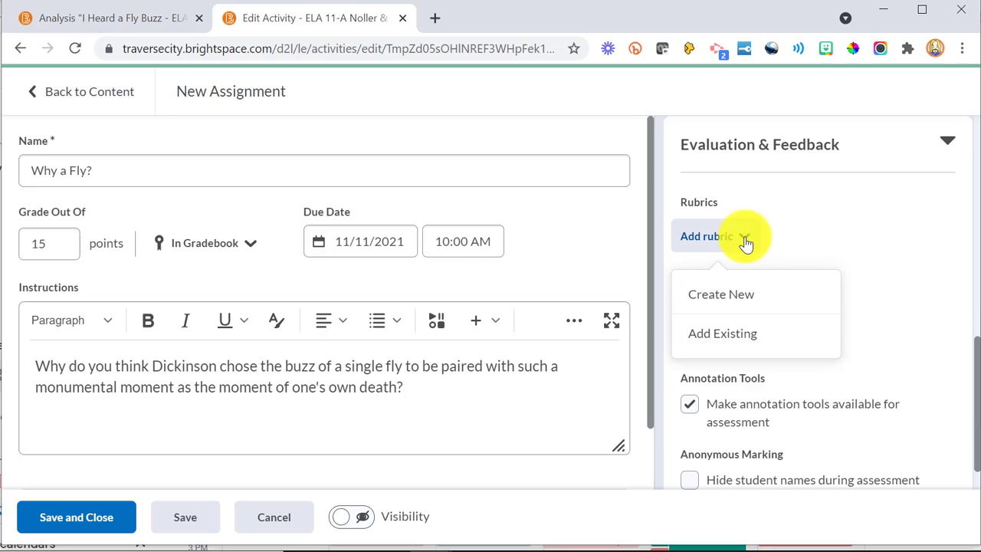
click(734, 334)
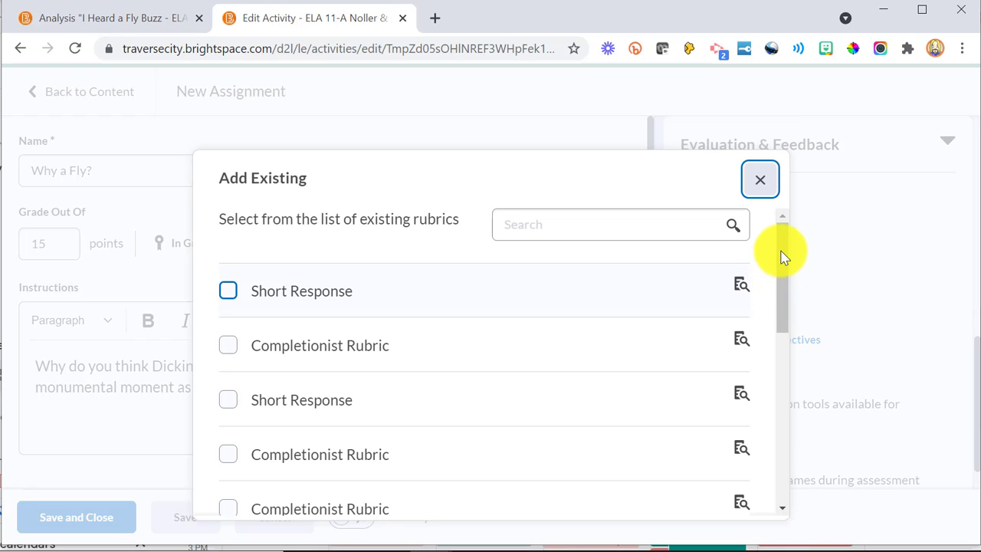
drag(781, 276, 786, 449)
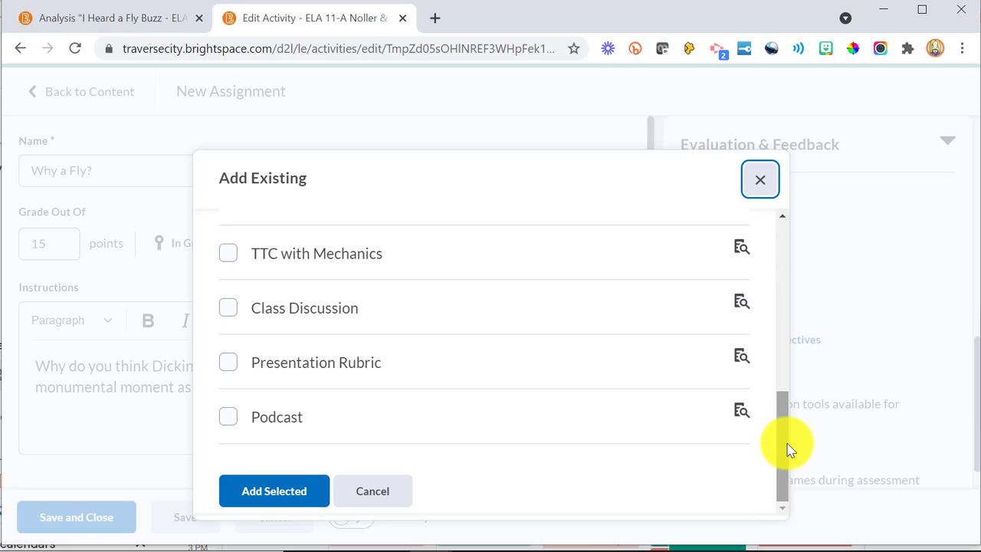
click(228, 256)
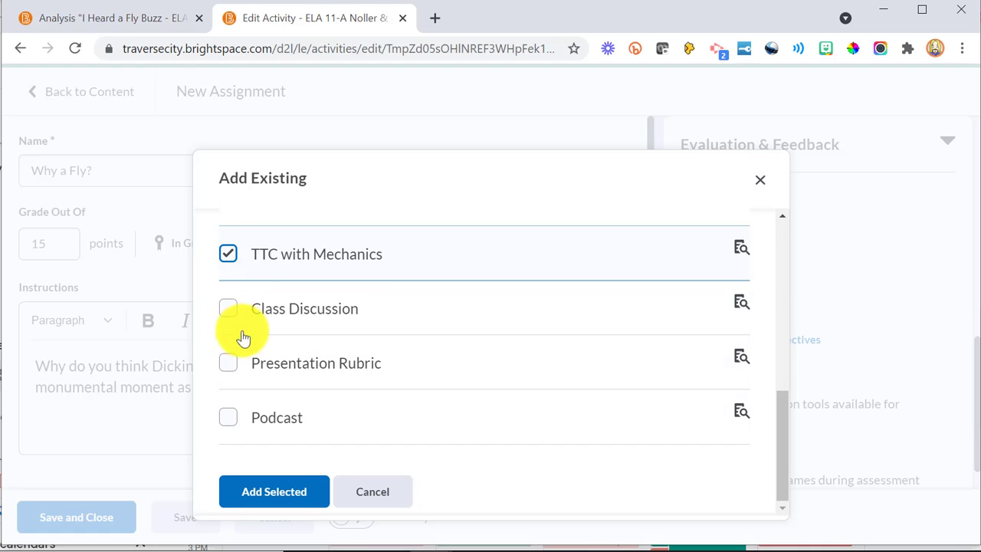
click(273, 493)
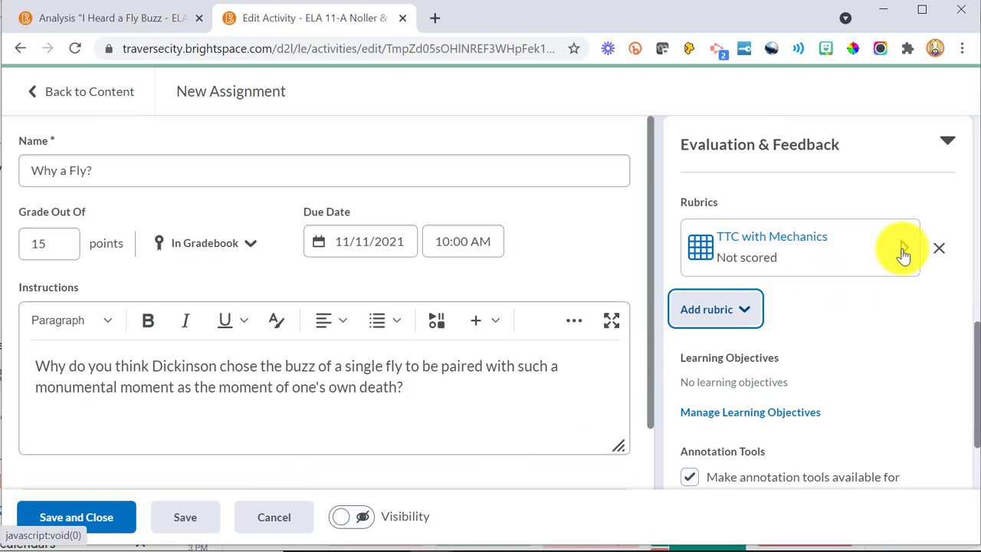
Review the criteria and scoring of the attached TTC with Mechanics rubric
click(897, 259)
scroll(815, 333, down, 3)
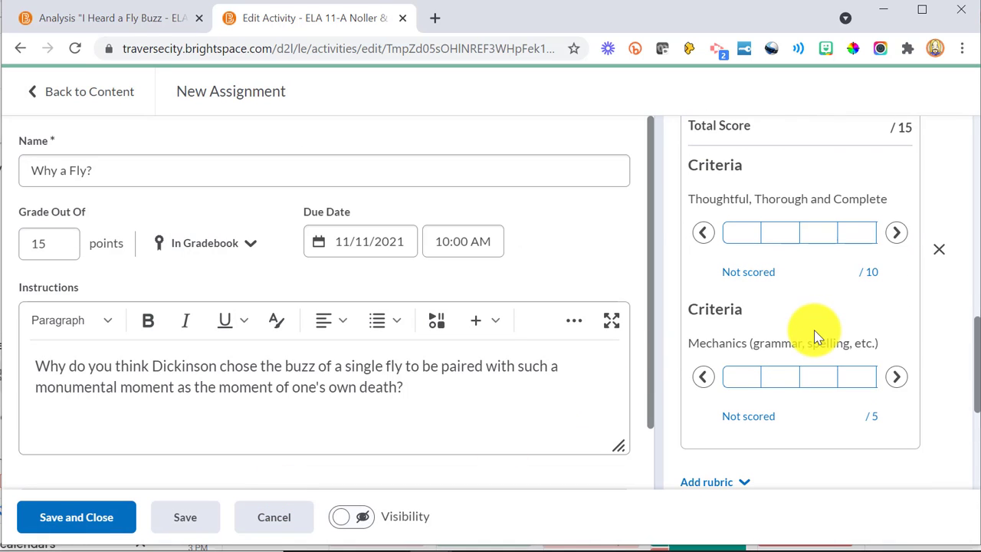
scroll(817, 336, up, 10)
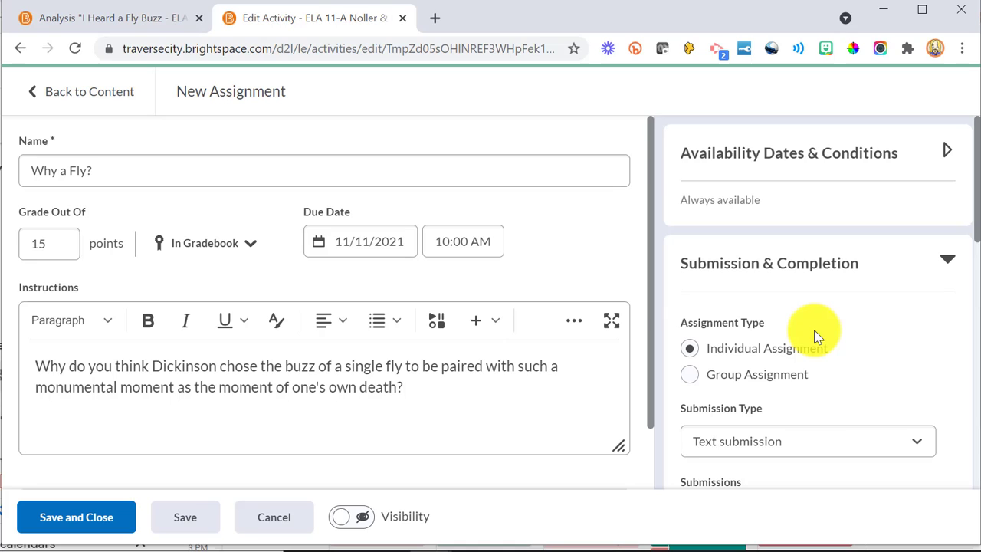
Save and close the Why a Fly? assignment and toggle its visibility to students in the course content
click(349, 514)
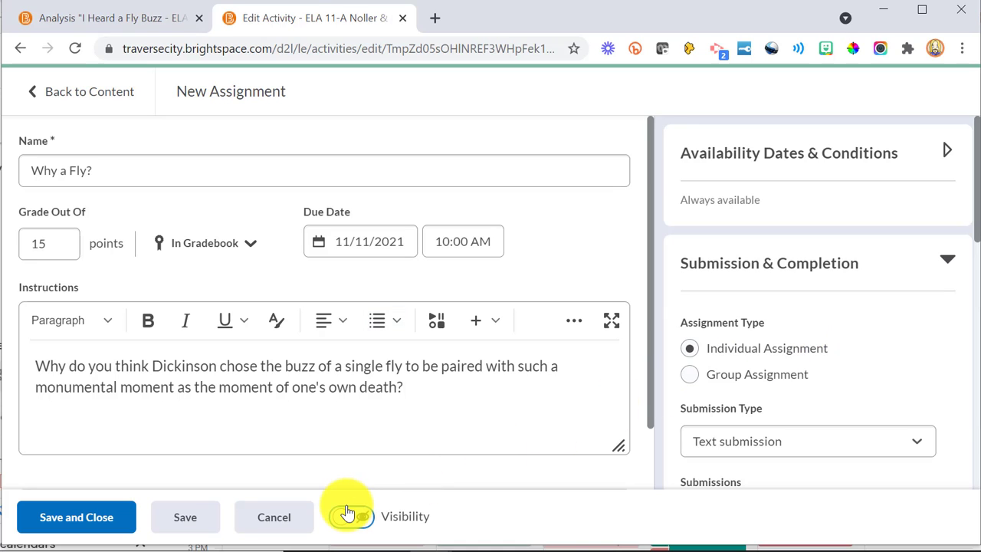
click(351, 516)
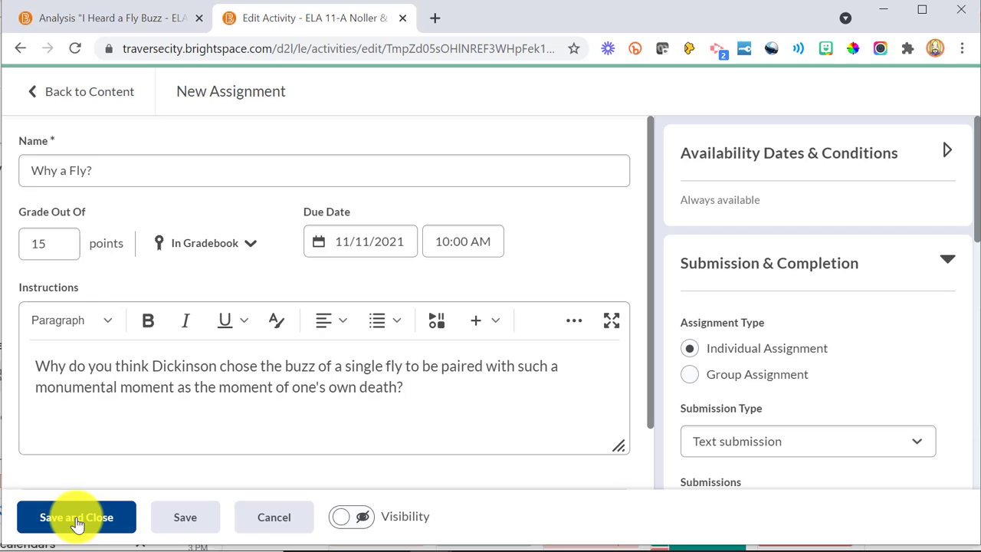
click(77, 517)
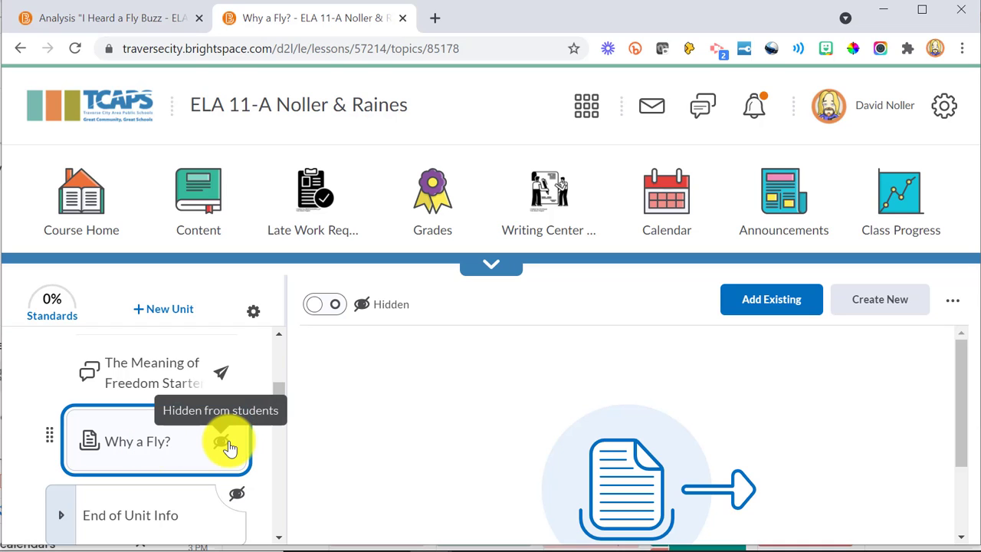
click(323, 308)
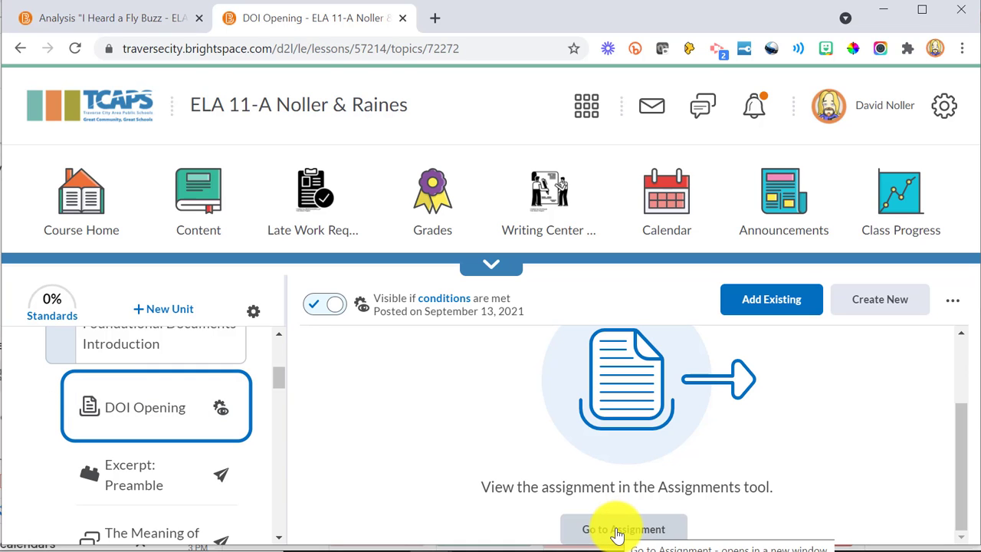
Open the DOI Opening assignment's submissions, view them by Sections and check which class sections can be chosen
click(617, 530)
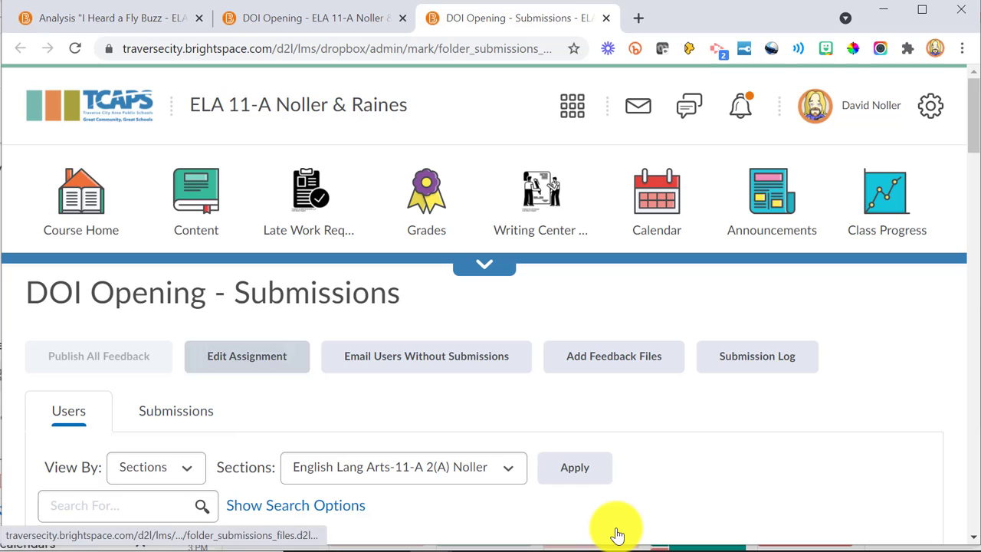
click(148, 469)
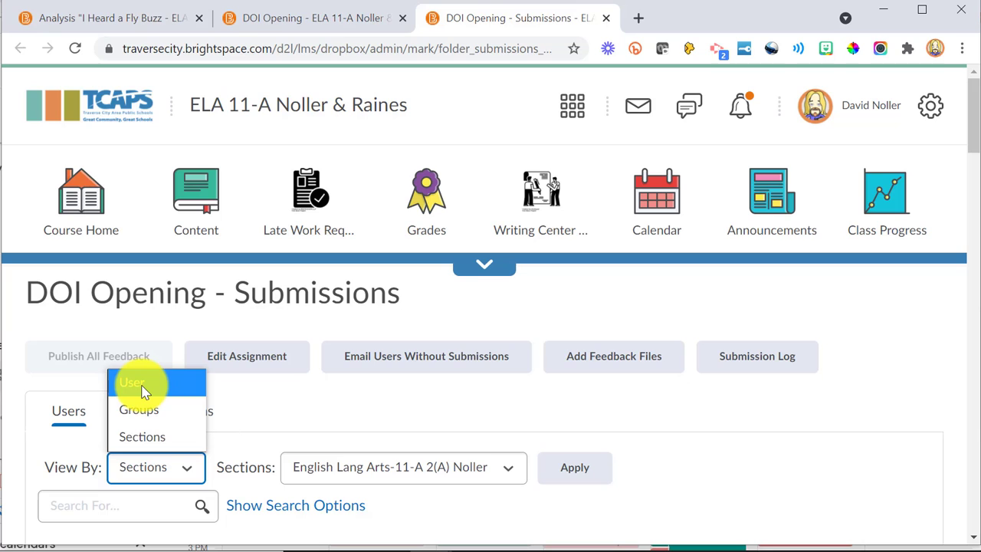
click(147, 436)
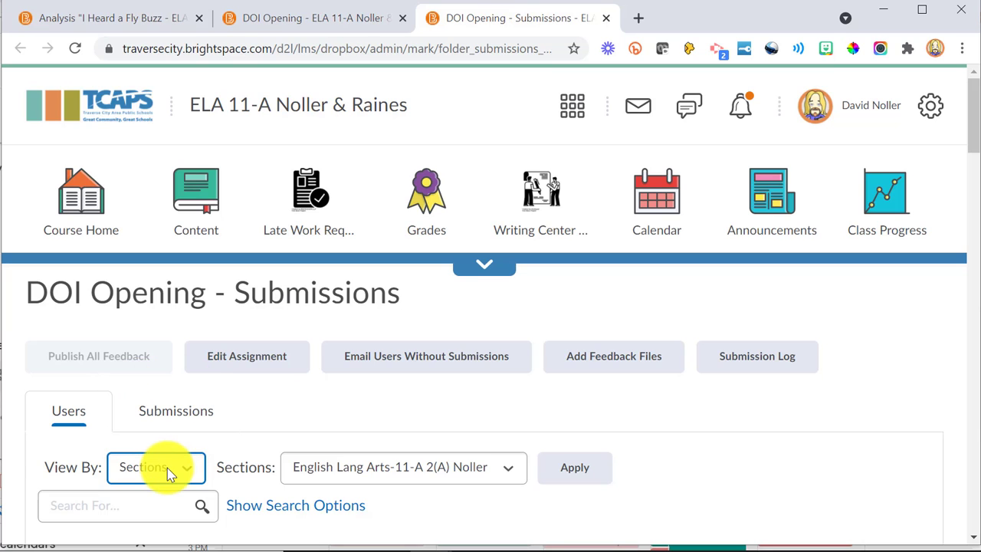
click(401, 470)
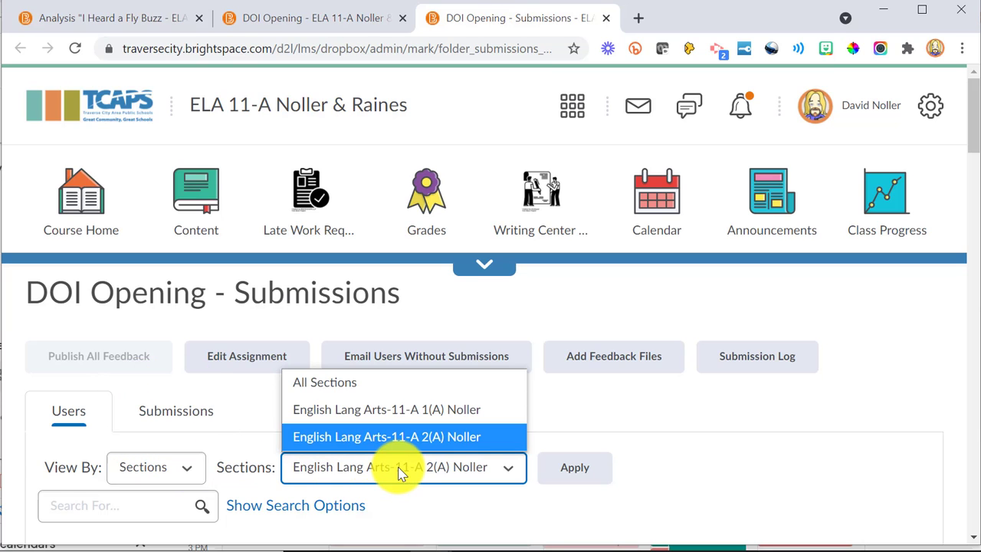
Look over the My Courses list on the Brightspace homepage
scroll(399, 473, down, 5)
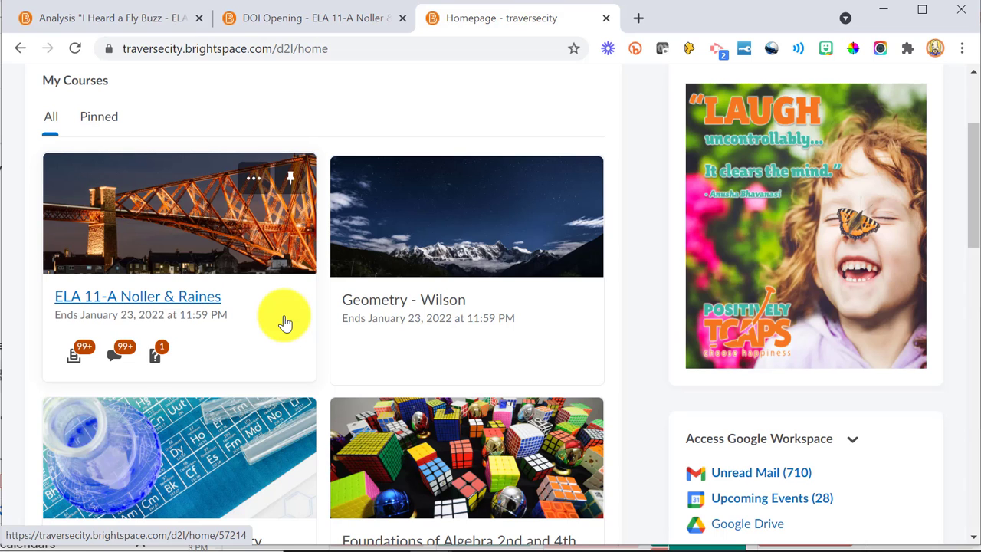
scroll(280, 321, up, 3)
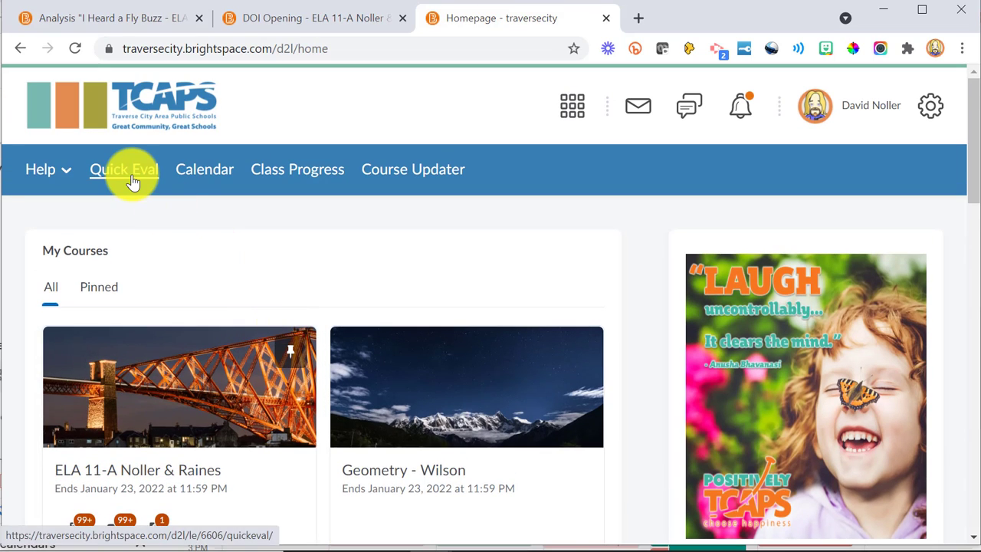